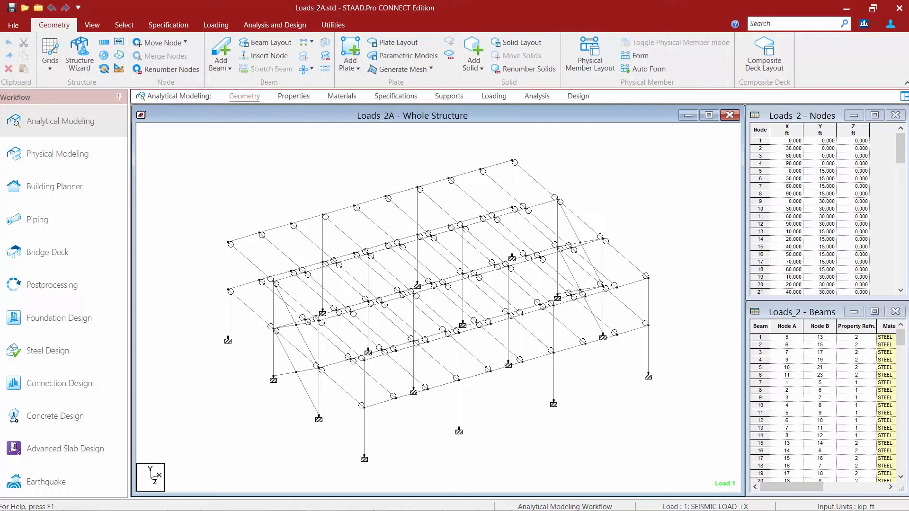
# Start a new combination load case from the structure's loading definitions and name it DL + EQ Combo
pyautogui.click(490, 96)
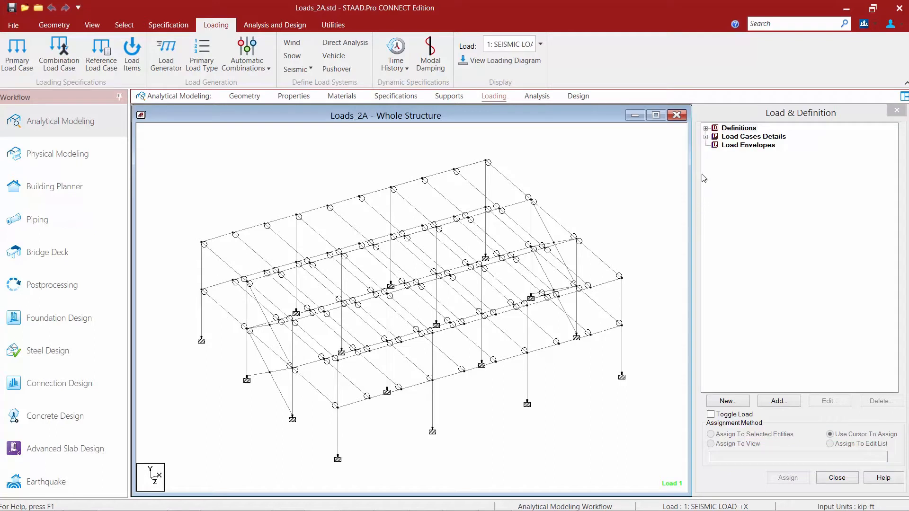
pyautogui.click(705, 136)
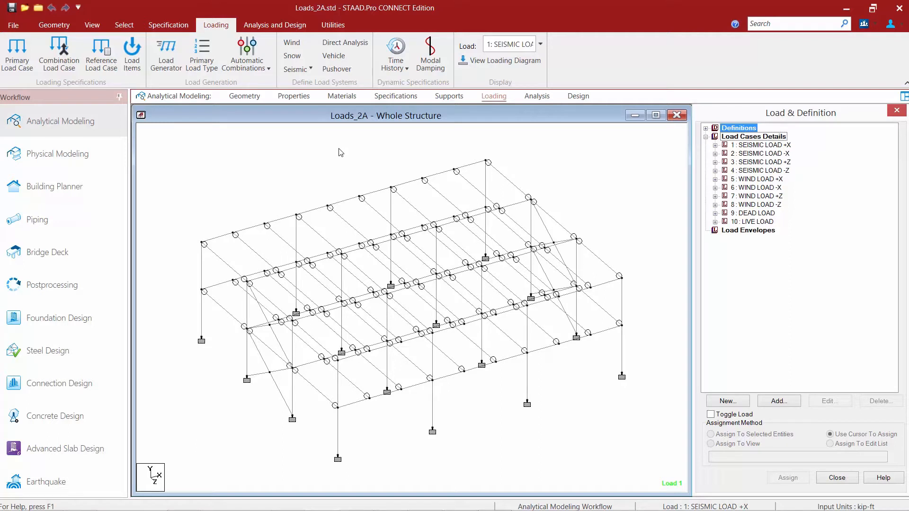
pyautogui.click(209, 29)
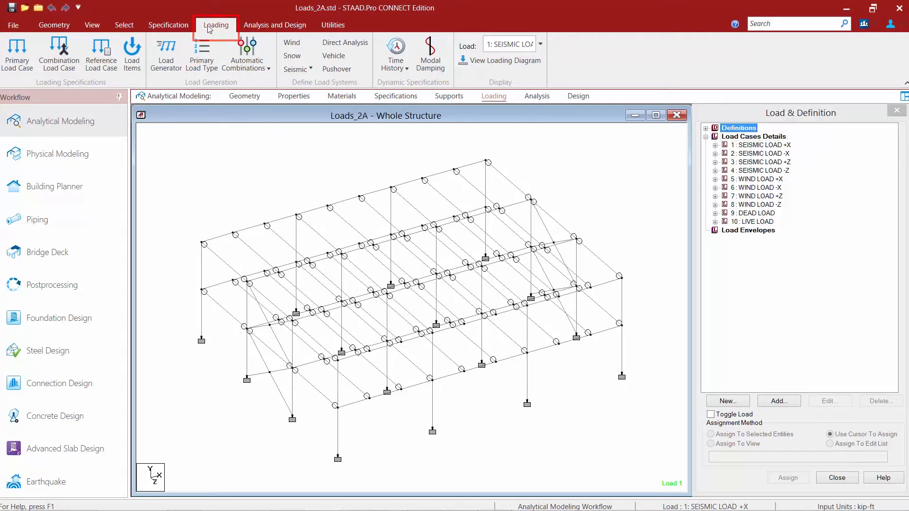
pyautogui.click(71, 66)
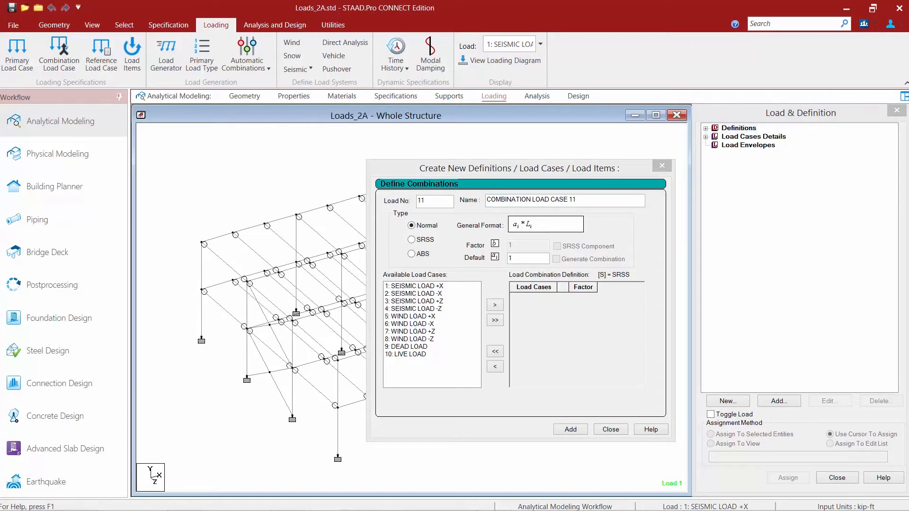
pyautogui.moveTo(591, 198); pyautogui.dragTo(478, 203)
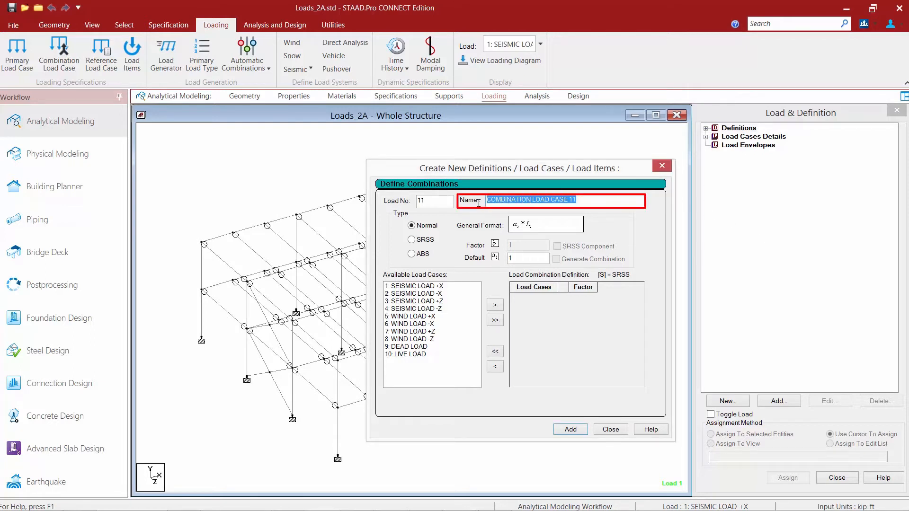
pyautogui.write('DL_E')
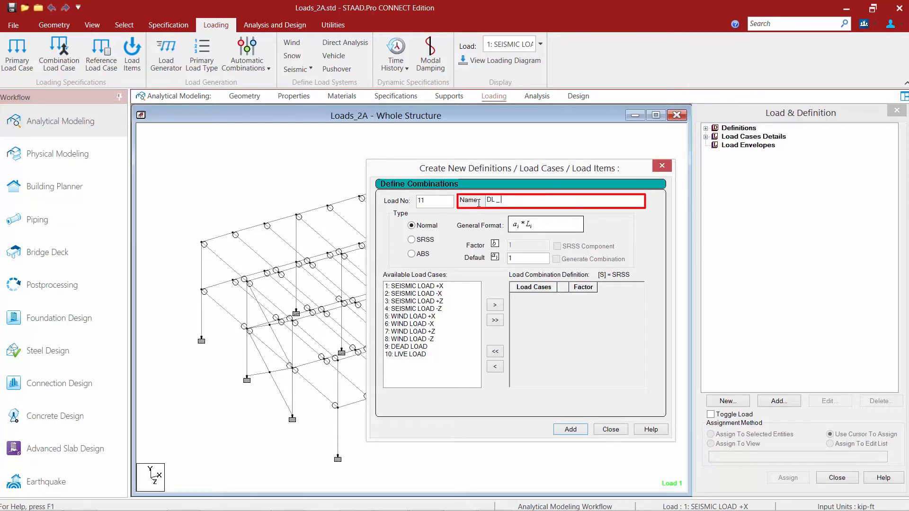
pyautogui.press('BackSpace')
pyautogui.write('+ EQ Combo')
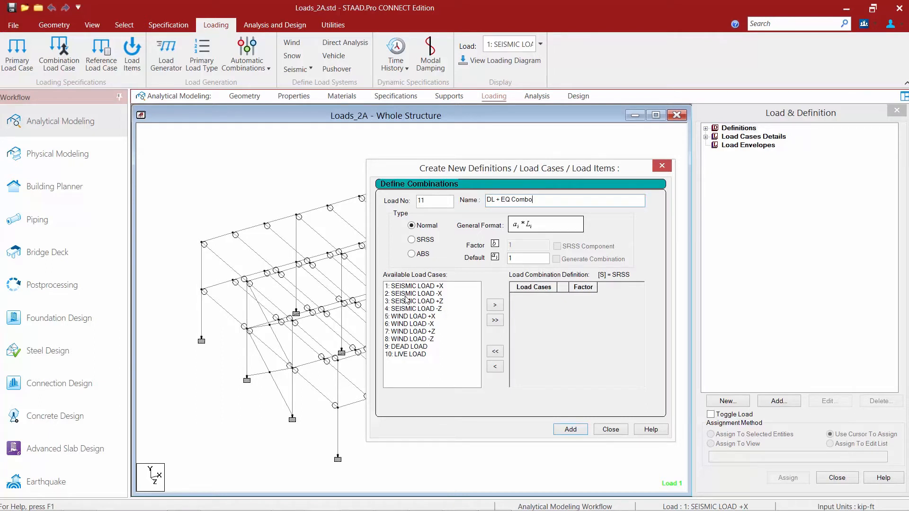
# Add the combination to the model with DEAD LOAD at factor 1.2 and SEISMIC LOAD +X at factor 1
pyautogui.click(399, 347)
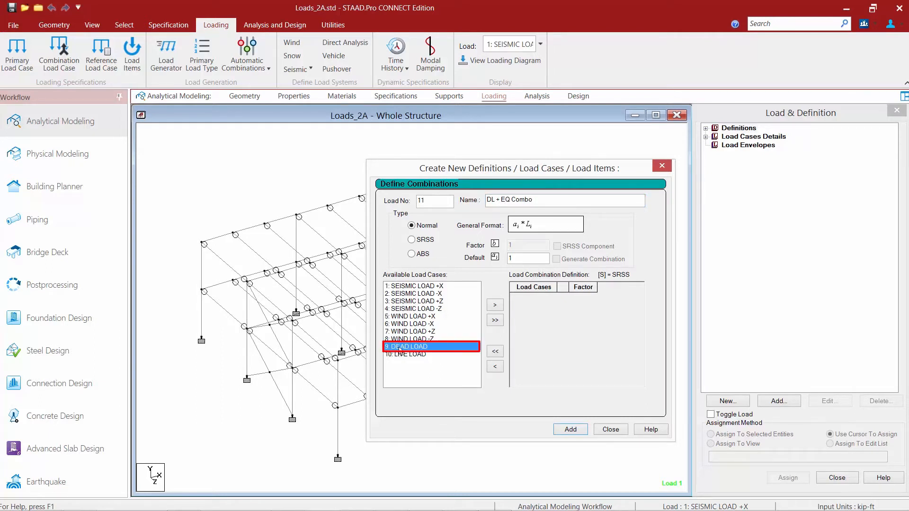
pyautogui.keyDown('ctrl'); pyautogui.click(399, 287); pyautogui.keyUp('ctrl')
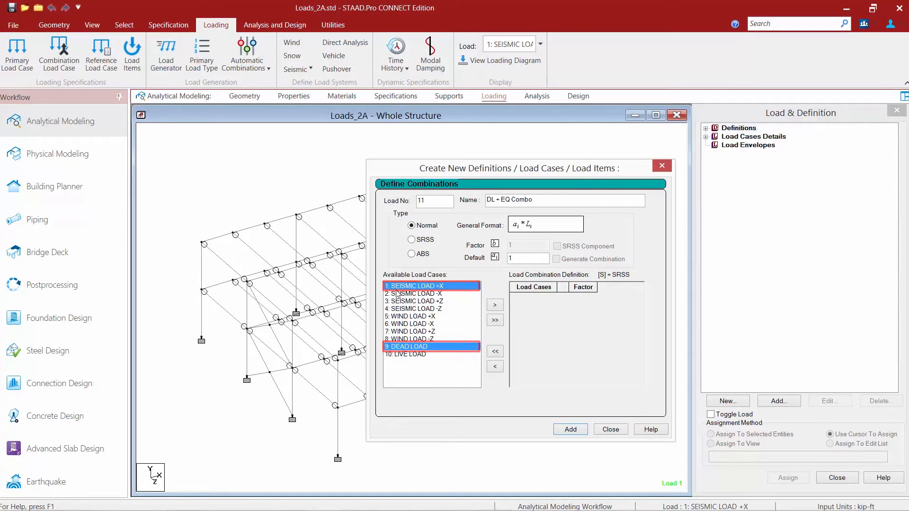
pyautogui.click(493, 306)
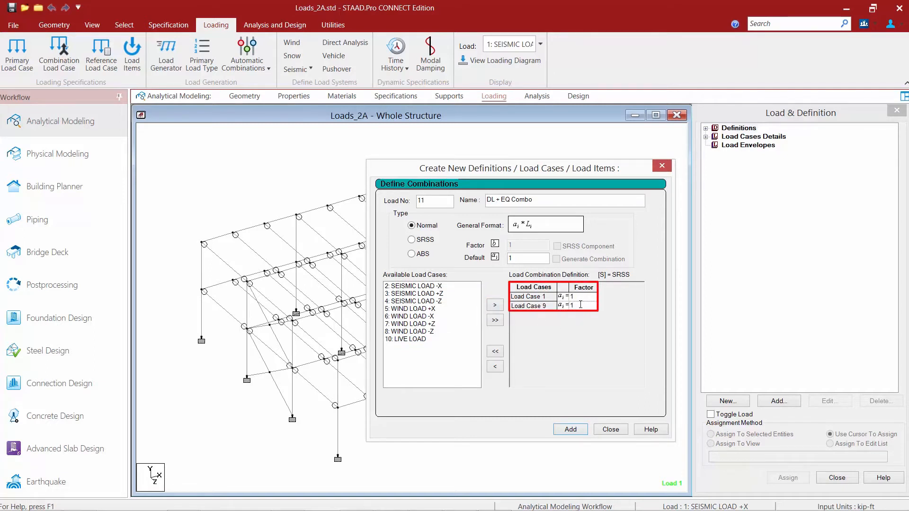
pyautogui.click(580, 305)
pyautogui.write('.2')
pyautogui.click(577, 298)
pyautogui.click(563, 429)
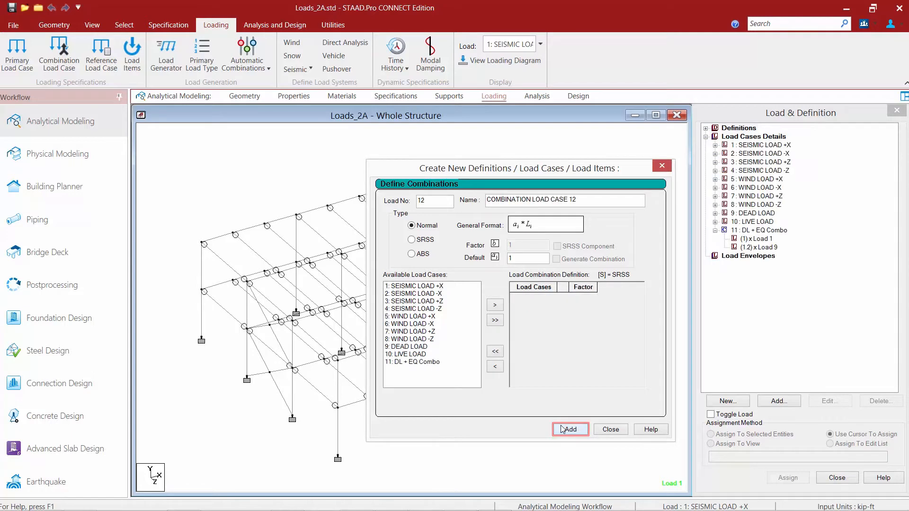
pyautogui.click(611, 429)
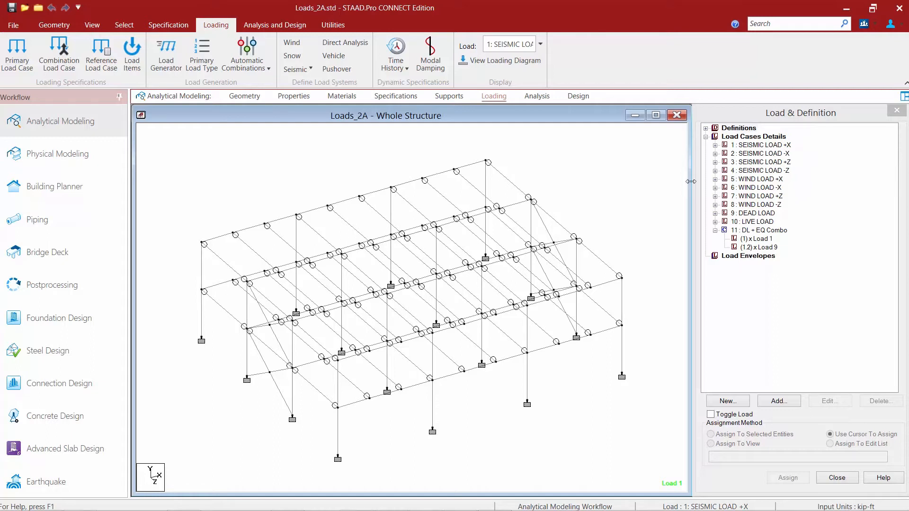
# Check which loading type is assigned to the DEAD LOAD primary case
pyautogui.doubleClick(746, 214)
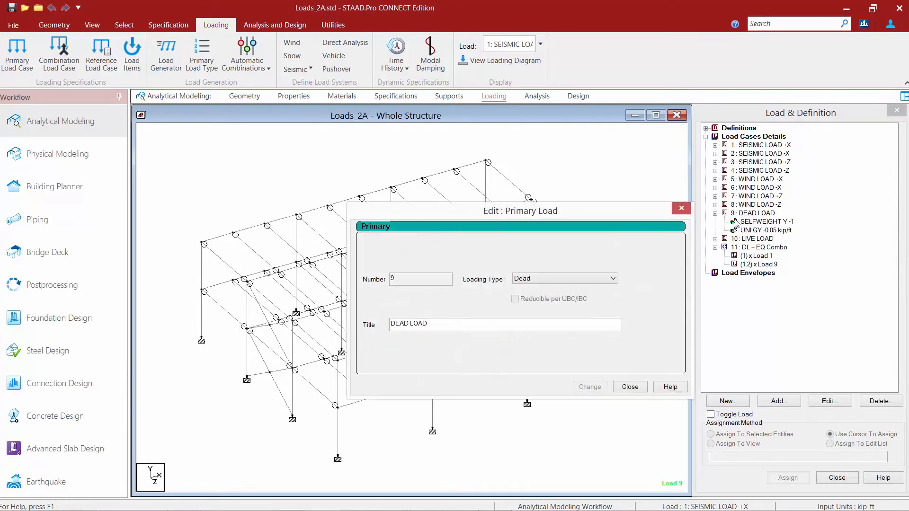
pyautogui.click(571, 275)
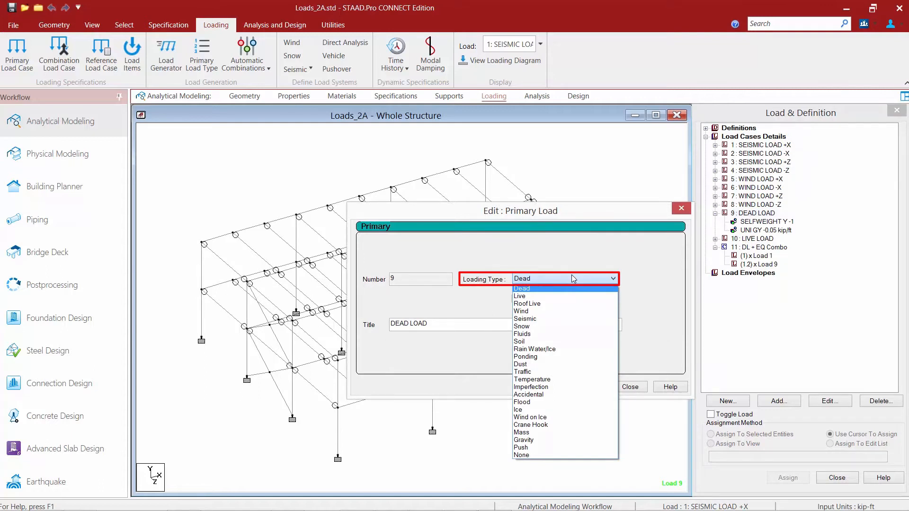
pyautogui.click(564, 288)
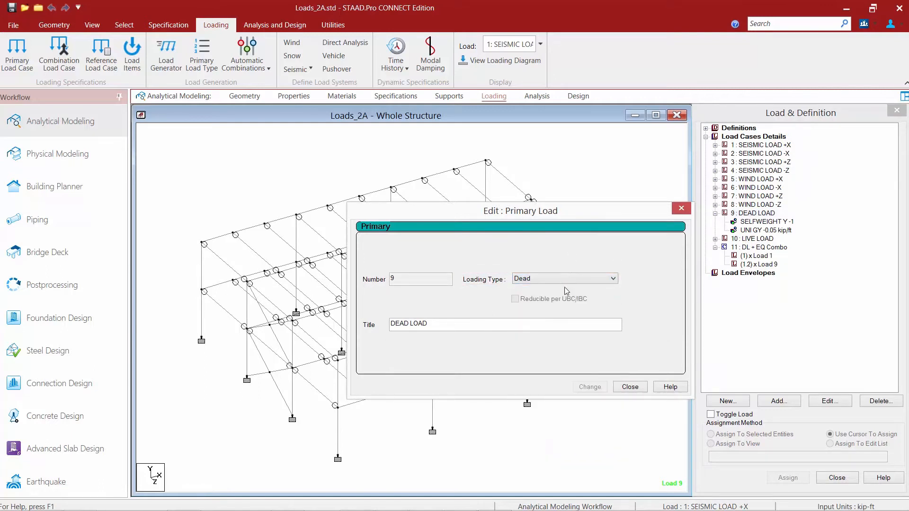
pyautogui.click(627, 387)
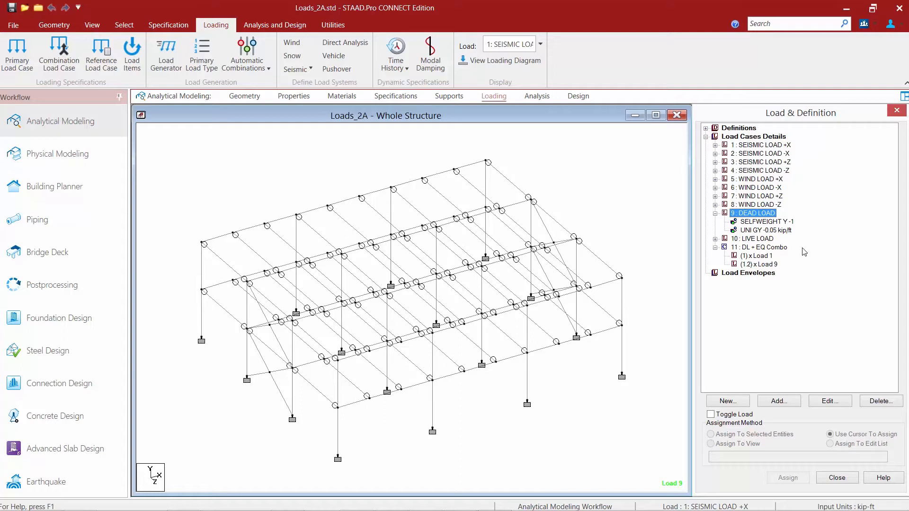
pyautogui.click(715, 213)
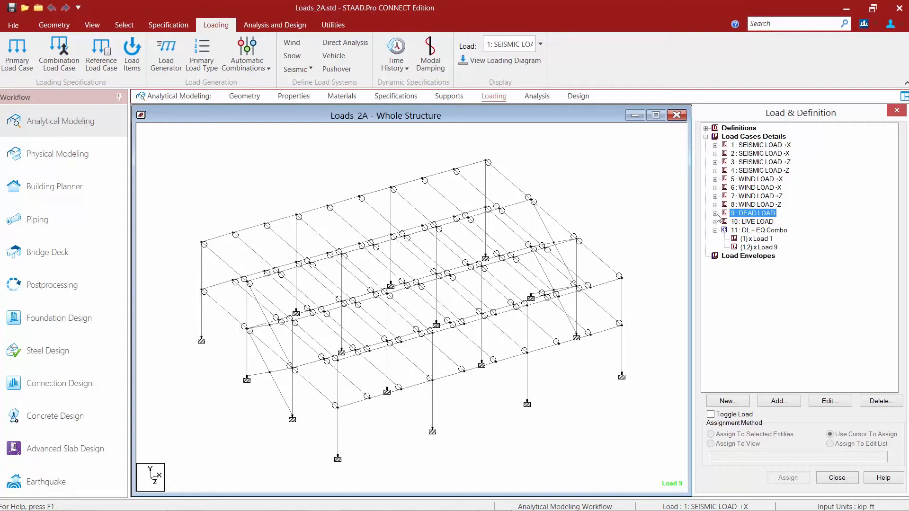
# Generate and add automatic load combinations using code AISC:360-2010, category PUBLIC, starting at combination number 12
pyautogui.click(256, 69)
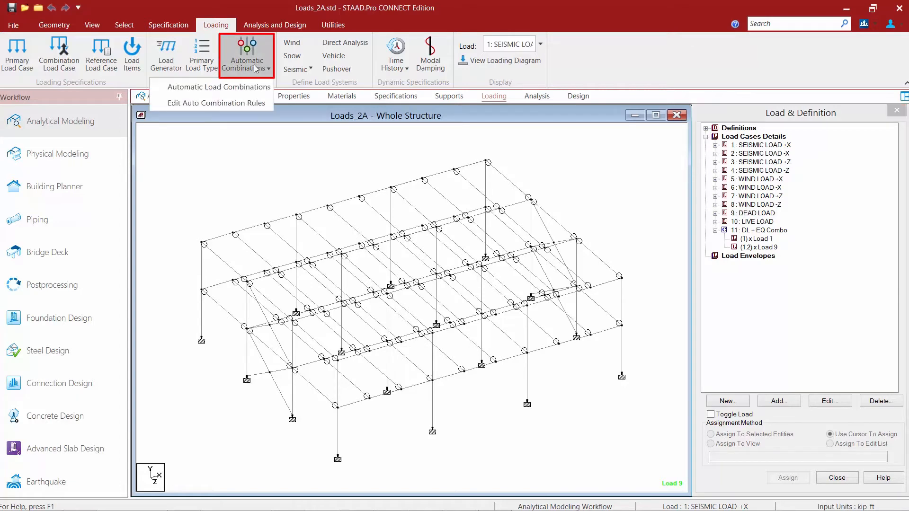
pyautogui.click(193, 87)
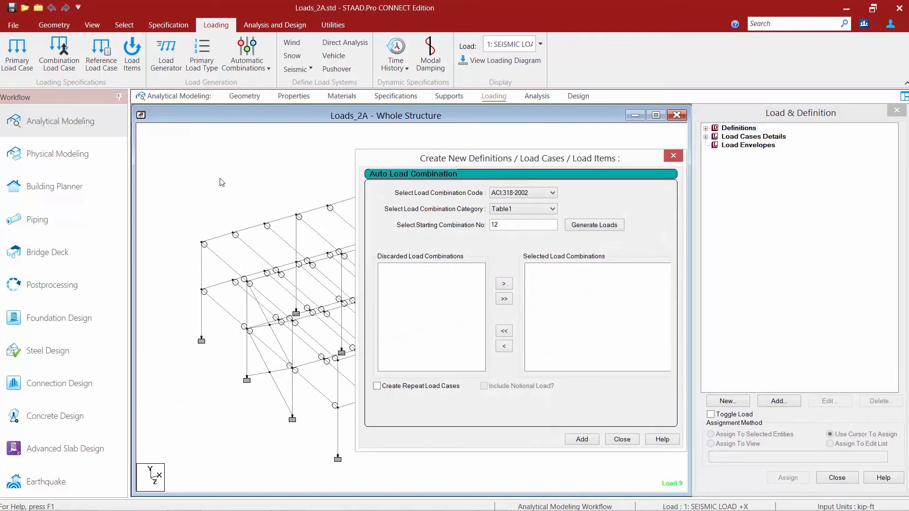
pyautogui.click(510, 193)
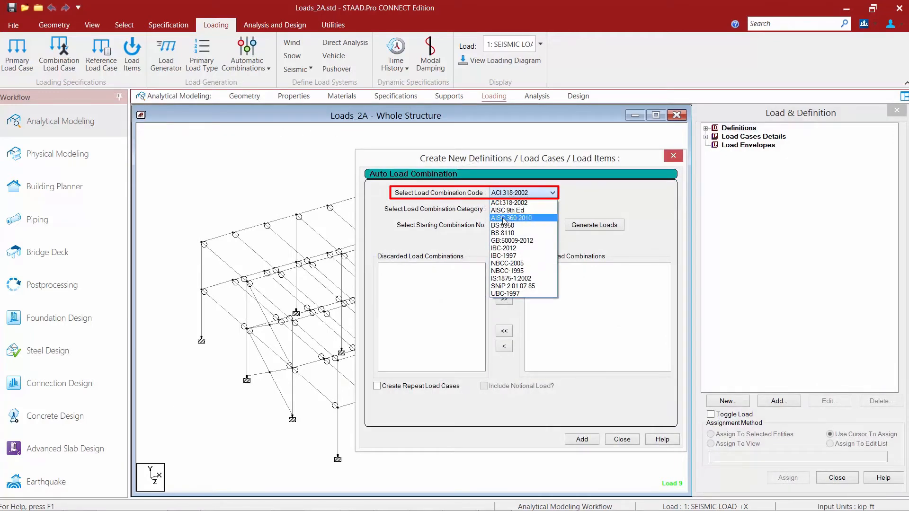
pyautogui.click(495, 219)
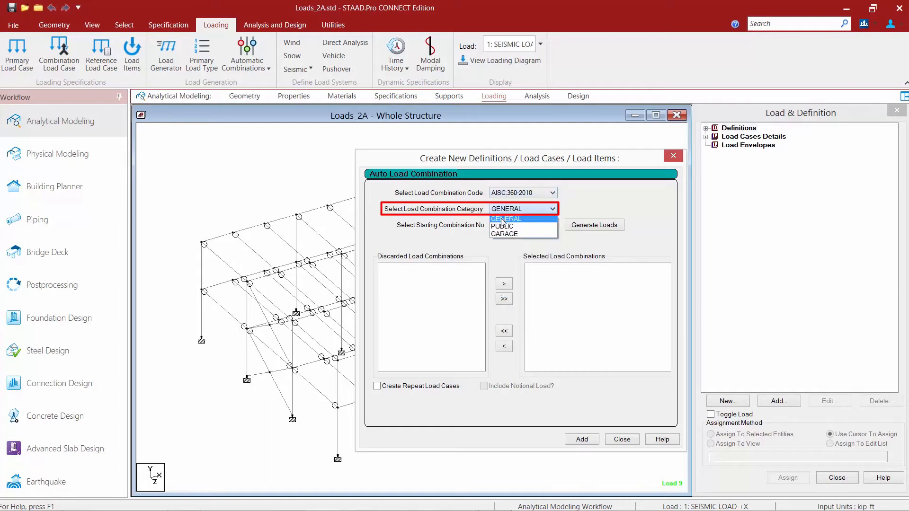
pyautogui.click(502, 226)
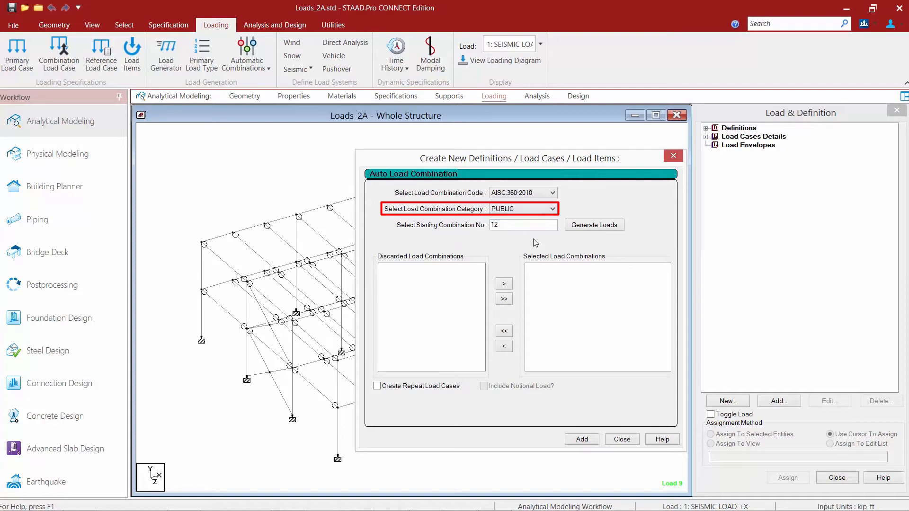
pyautogui.click(589, 227)
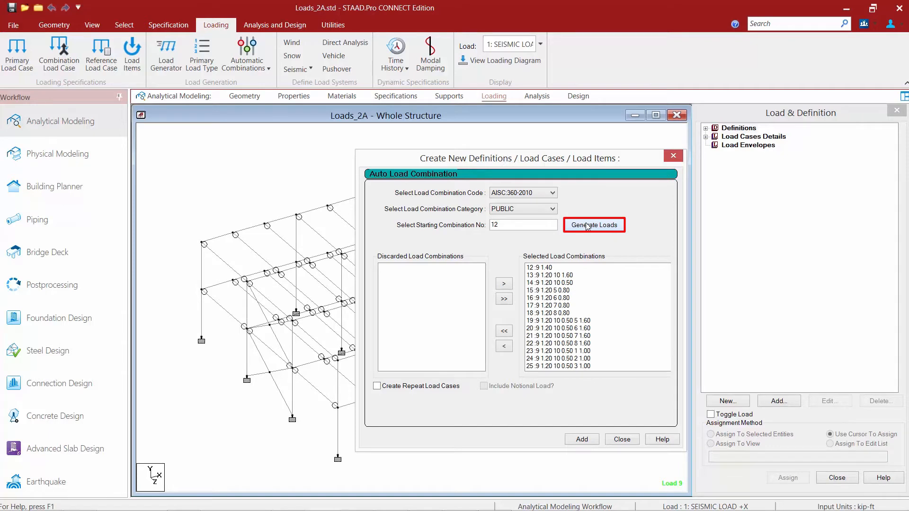
pyautogui.click(581, 440)
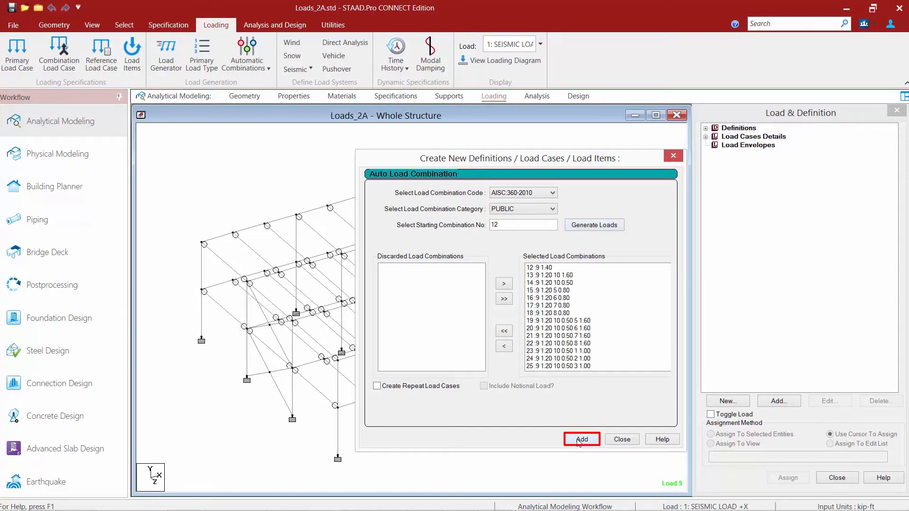
pyautogui.click(621, 439)
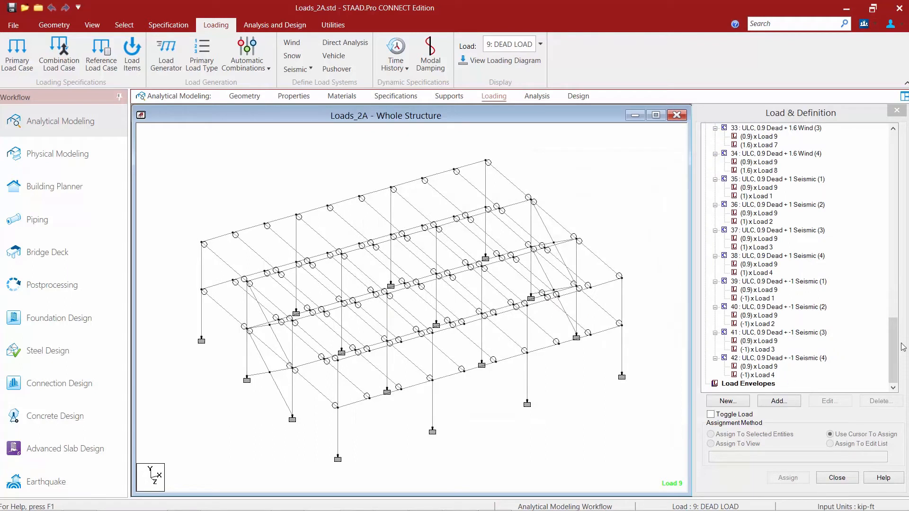
pyautogui.moveTo(897, 336); pyautogui.dragTo(899, 150)
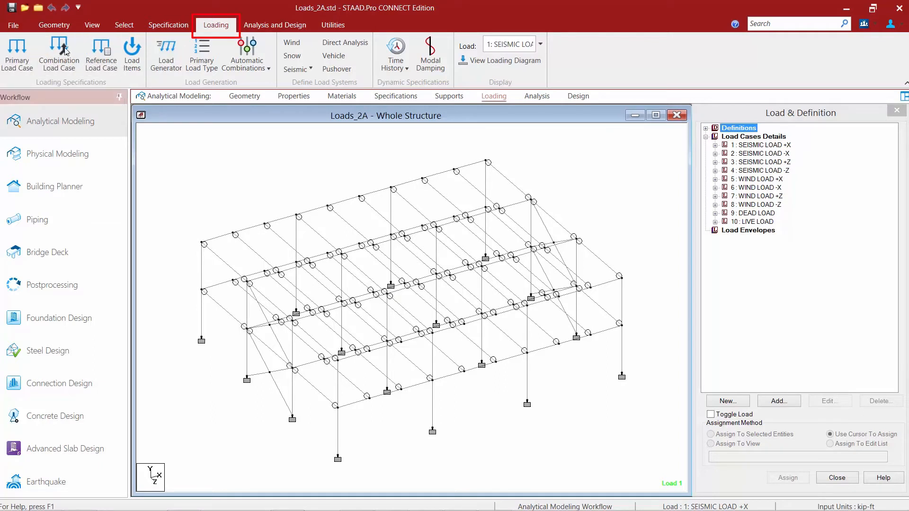
# Create primary load case 11 titled DL+EQ Repeat with loading type None
pyautogui.click(15, 51)
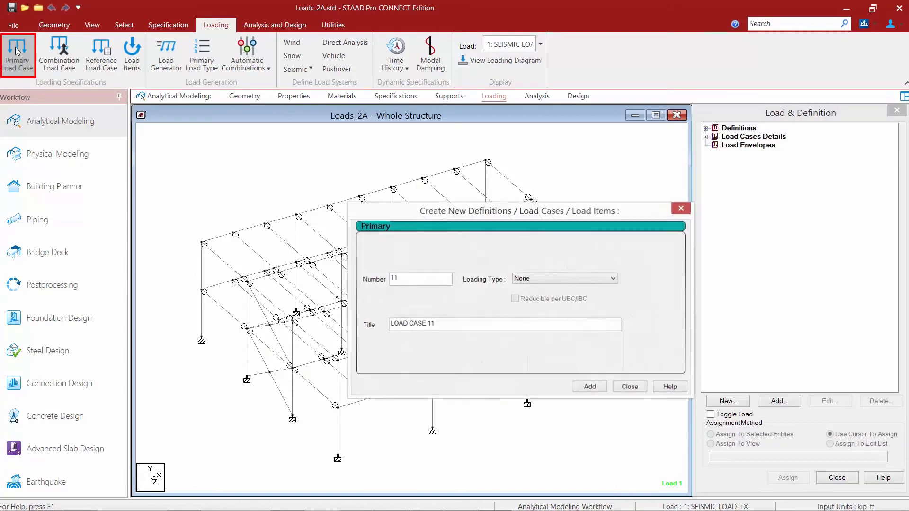
pyautogui.moveTo(455, 330); pyautogui.dragTo(385, 332)
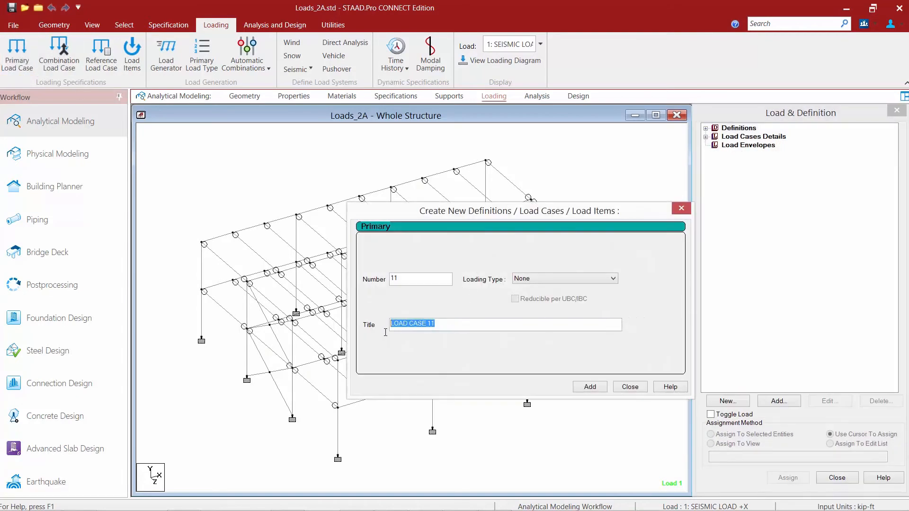
pyautogui.write('DL')
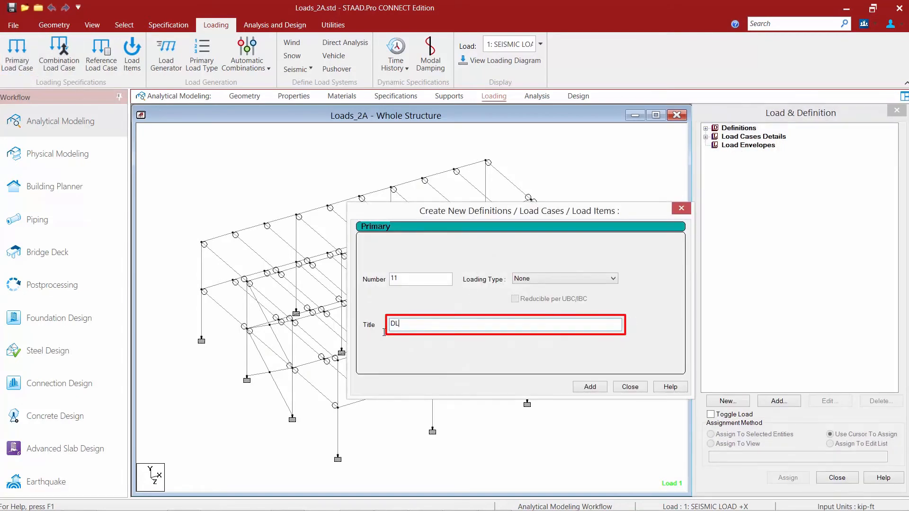
pyautogui.write('+EQ Repeat')
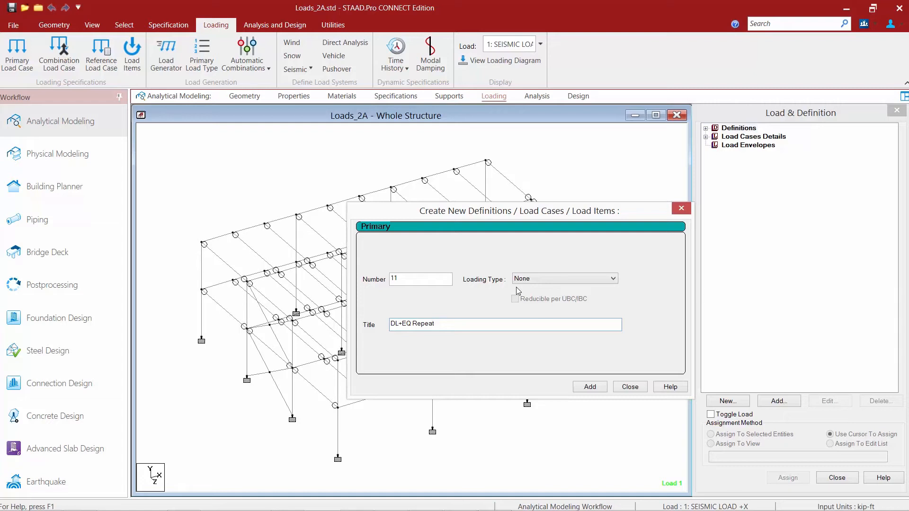
pyautogui.click(587, 387)
pyautogui.click(632, 388)
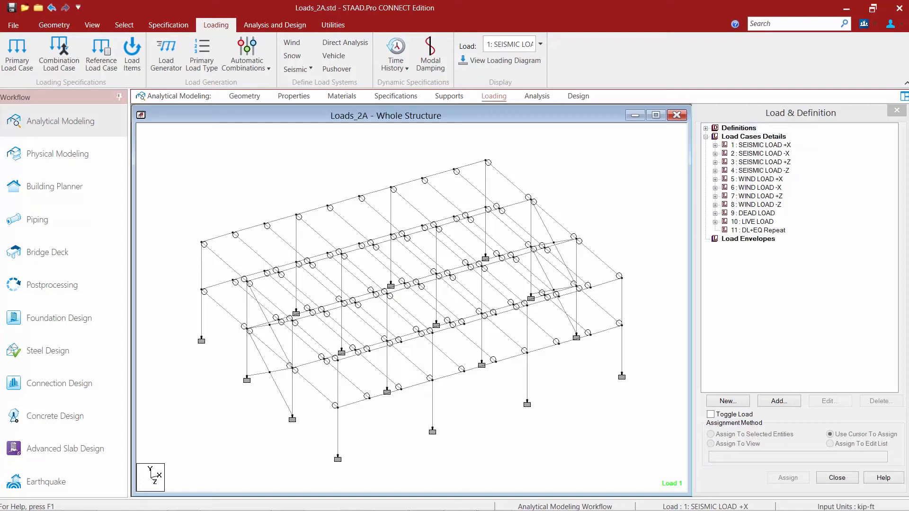
# Add a repeat load item to load case 11 DL+EQ Repeat, combining SEISMIC LOAD +X at factor 1 and DEAD LOAD at factor 1.2
pyautogui.click(762, 232)
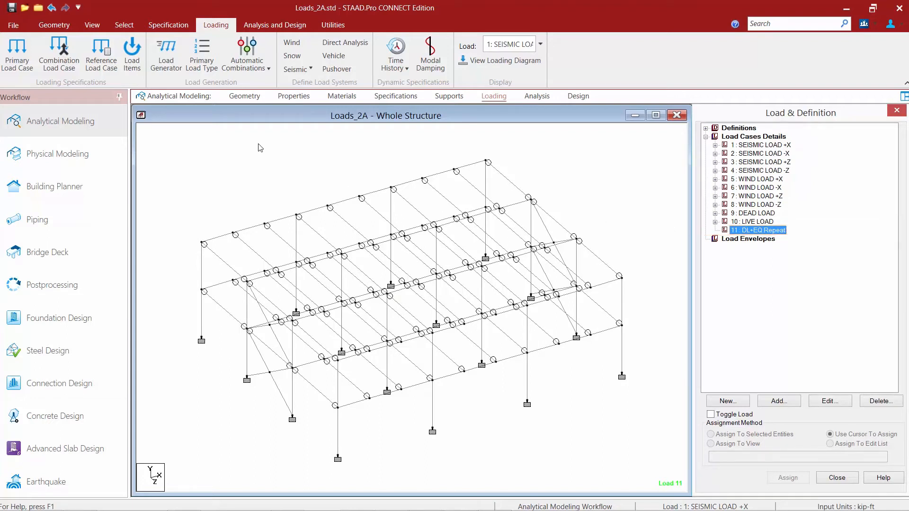
pyautogui.click(132, 56)
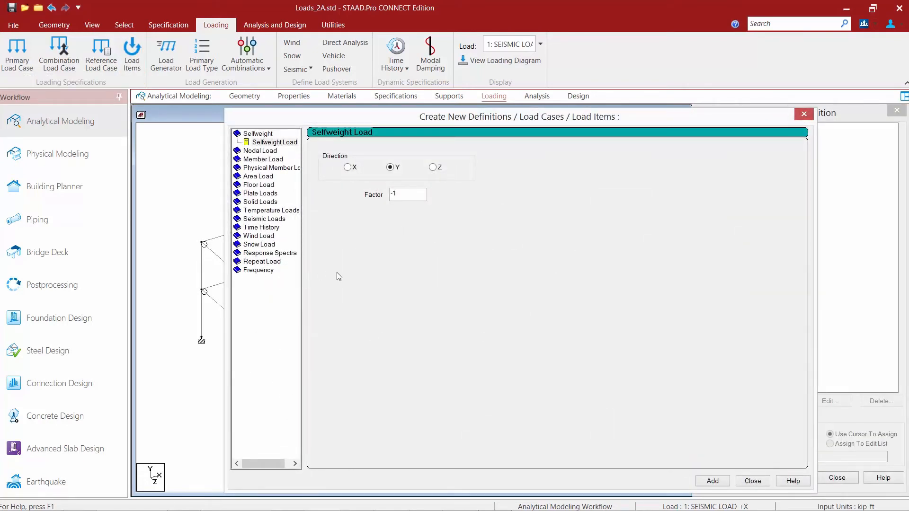
pyautogui.click(258, 263)
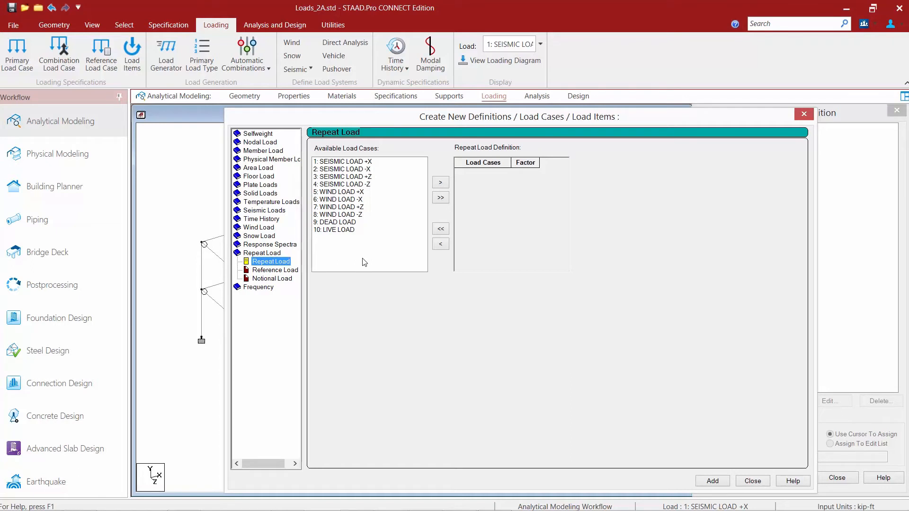
pyautogui.click(337, 222)
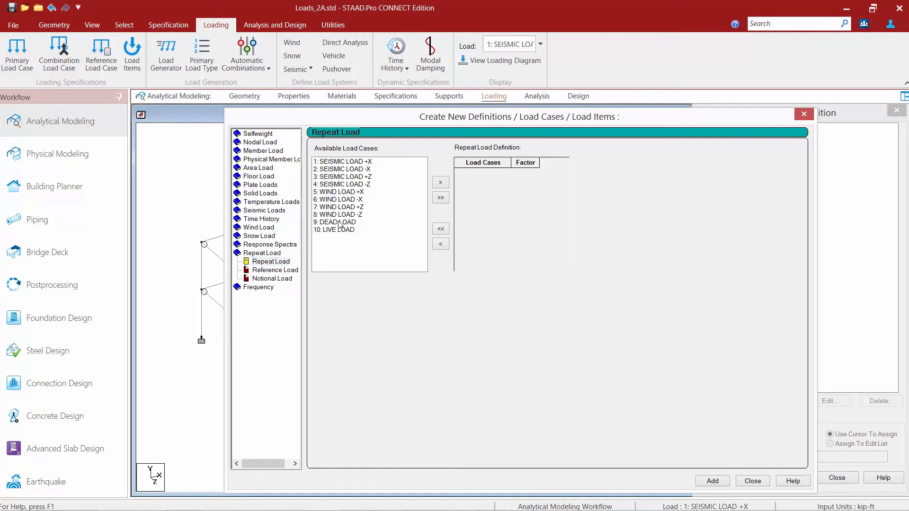
pyautogui.keyDown('ctrl'); pyautogui.click(334, 161); pyautogui.keyUp('ctrl')
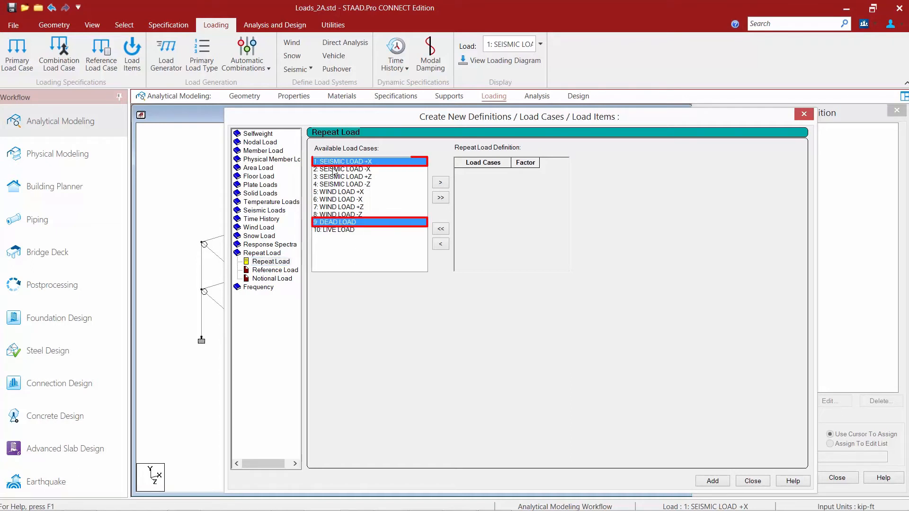
pyautogui.click(440, 182)
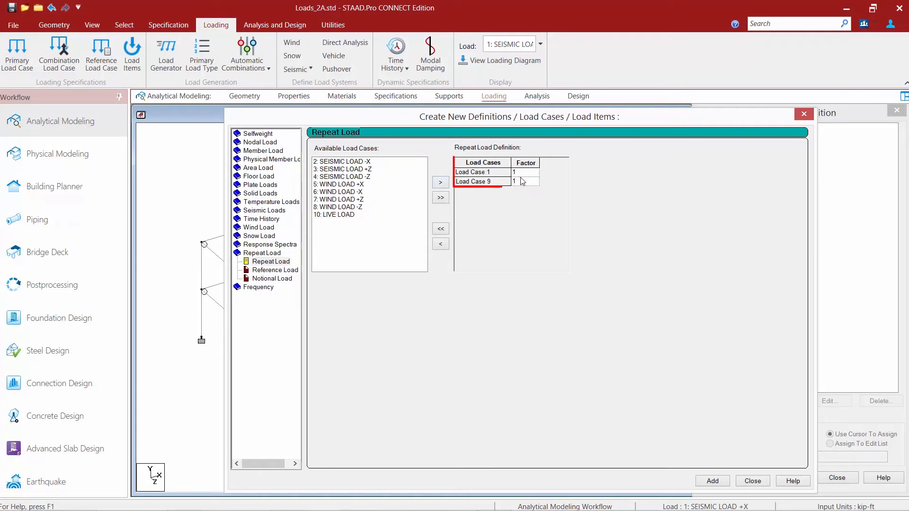
pyautogui.click(522, 181)
pyautogui.write('.2')
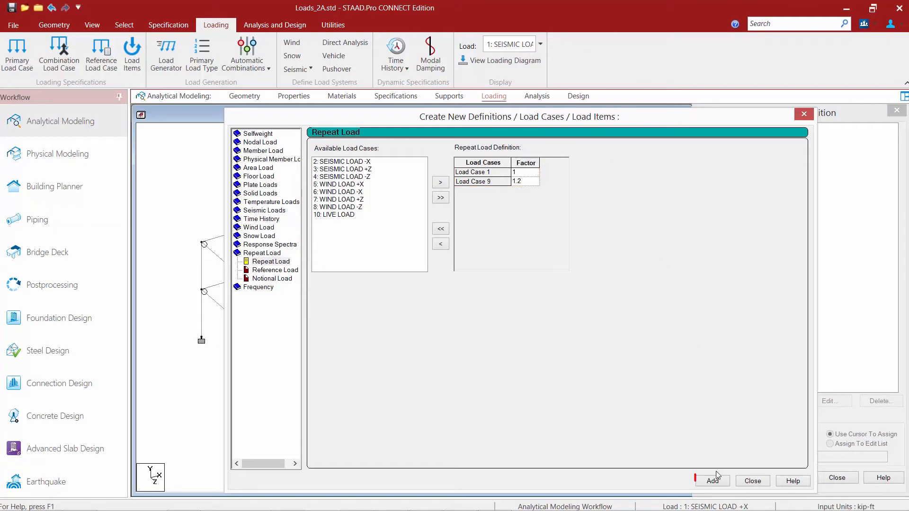
pyautogui.click(752, 481)
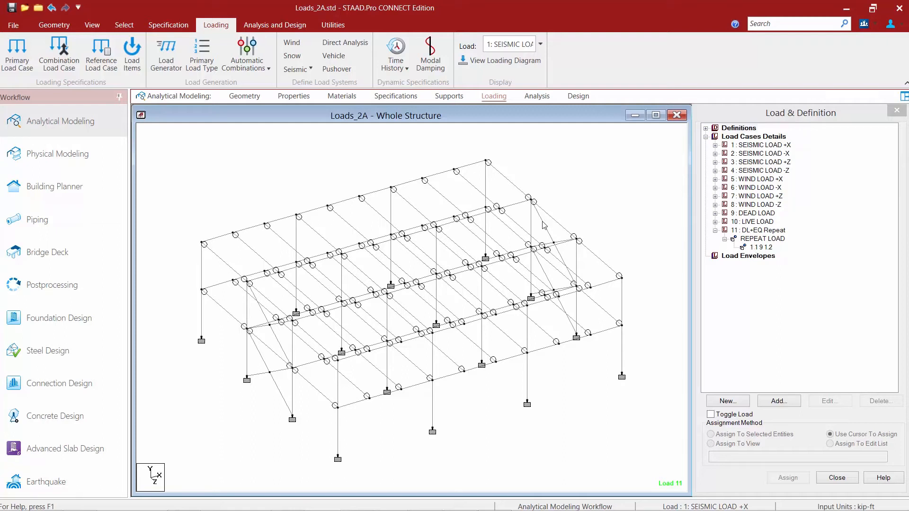
# Generate automatic load combinations as repeat load cases using code AISC:360-2010, category PUBLIC, starting at combination number 12
pyautogui.click(248, 67)
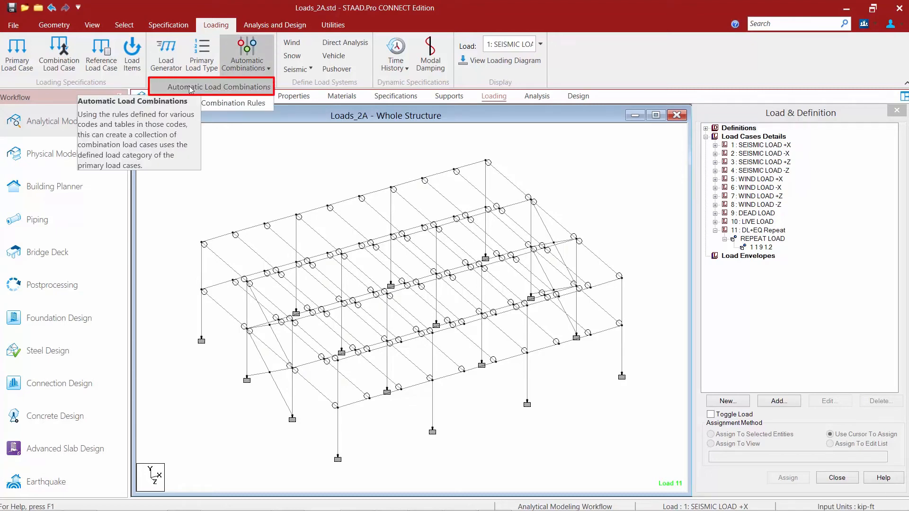
pyautogui.click(222, 89)
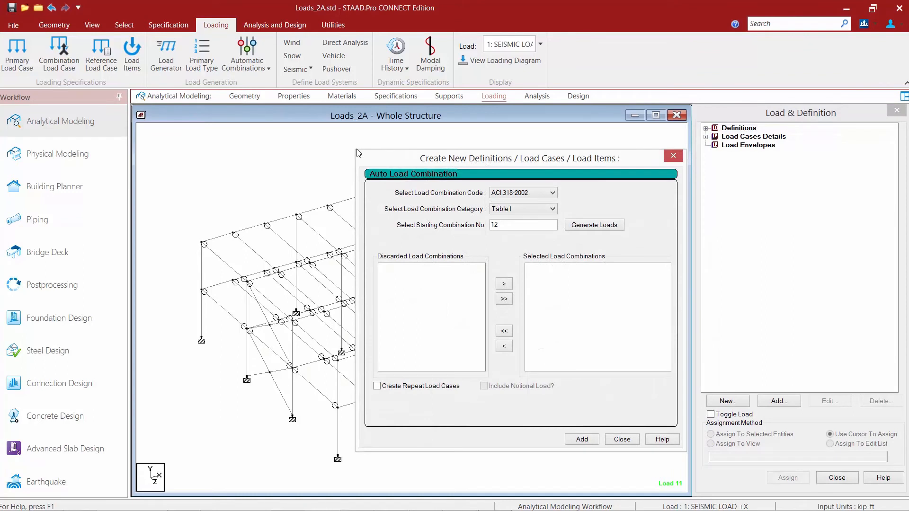
pyautogui.click(544, 193)
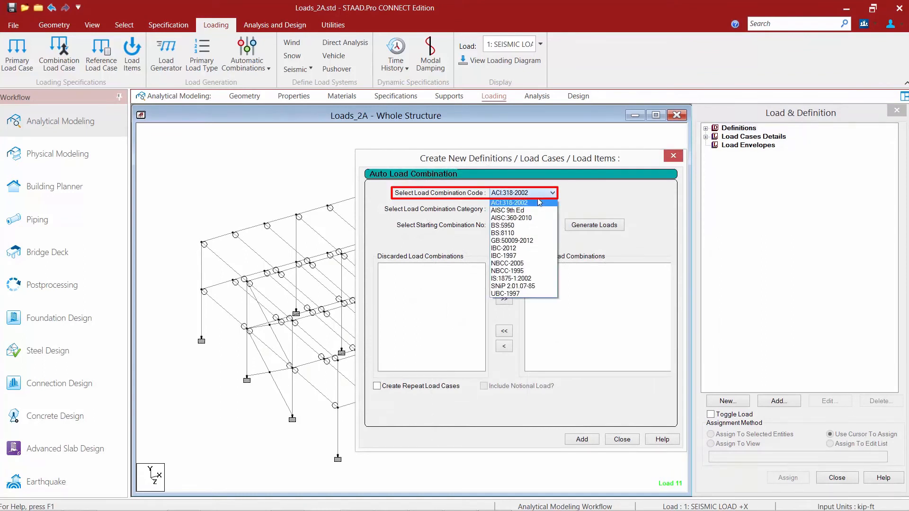
pyautogui.click(524, 219)
pyautogui.click(509, 209)
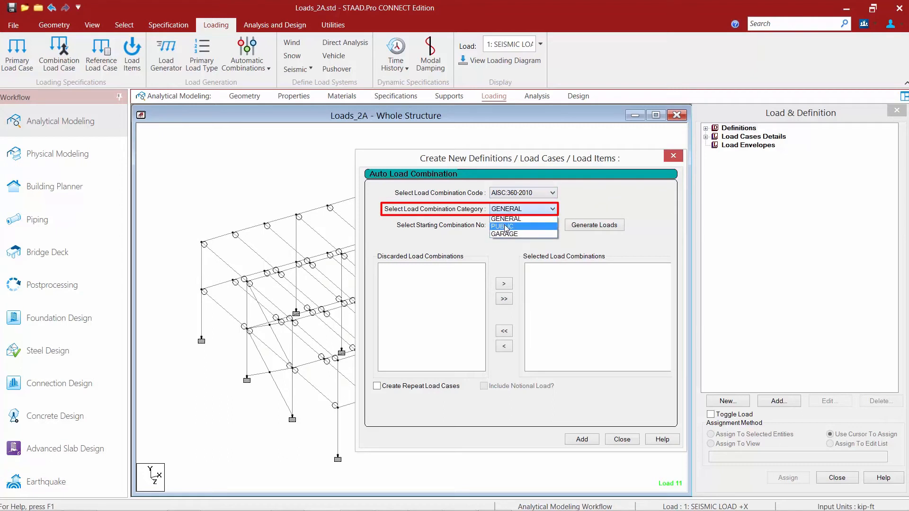
pyautogui.click(506, 227)
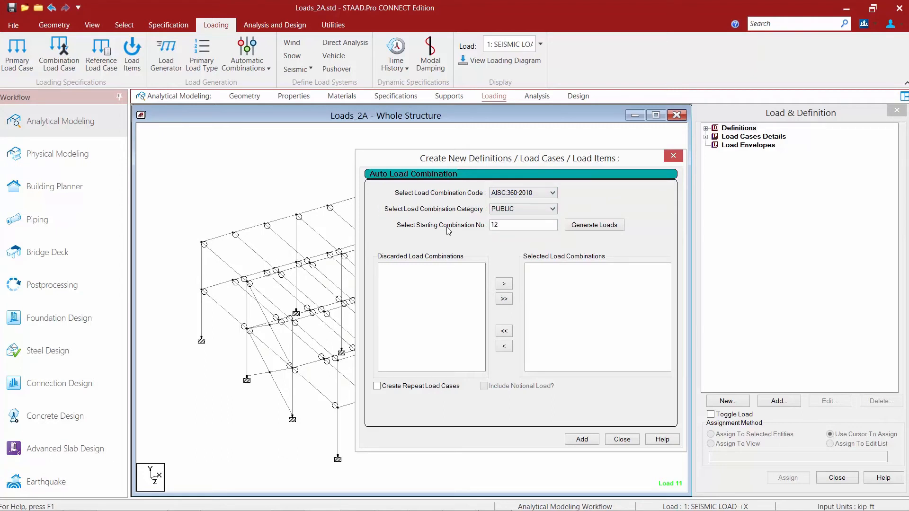
pyautogui.click(377, 386)
pyautogui.click(595, 224)
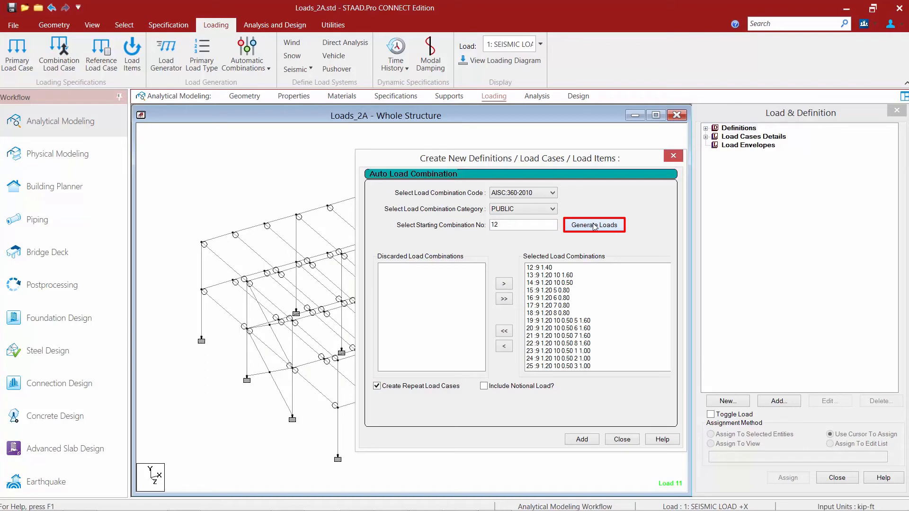
# Add the generated repeat load cases to the model and review them in the load case list
pyautogui.click(581, 440)
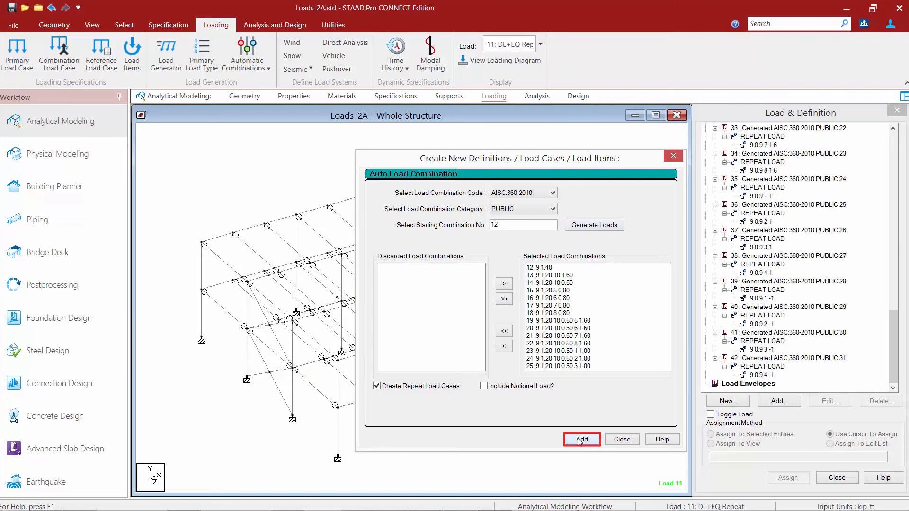
pyautogui.click(621, 440)
pyautogui.scroll(10, 874, 265)
pyautogui.scroll(10, 874, 265)
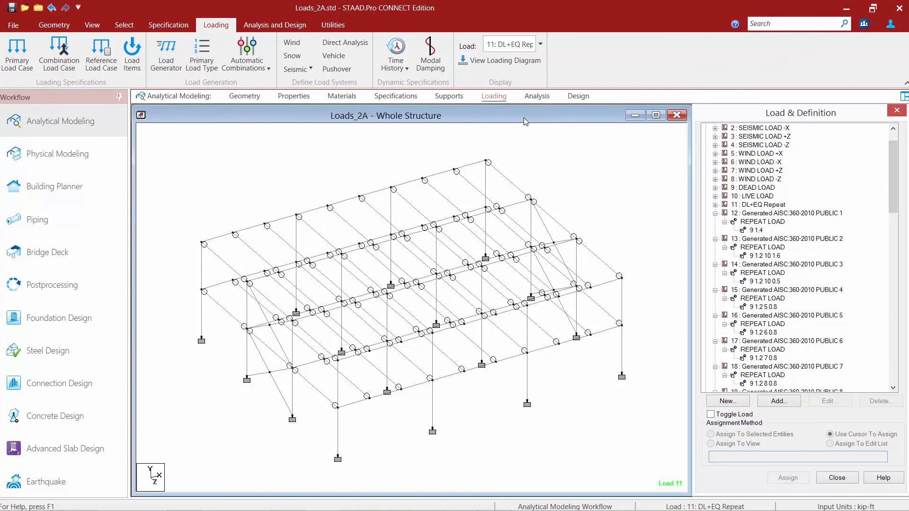
pyautogui.click(524, 118)
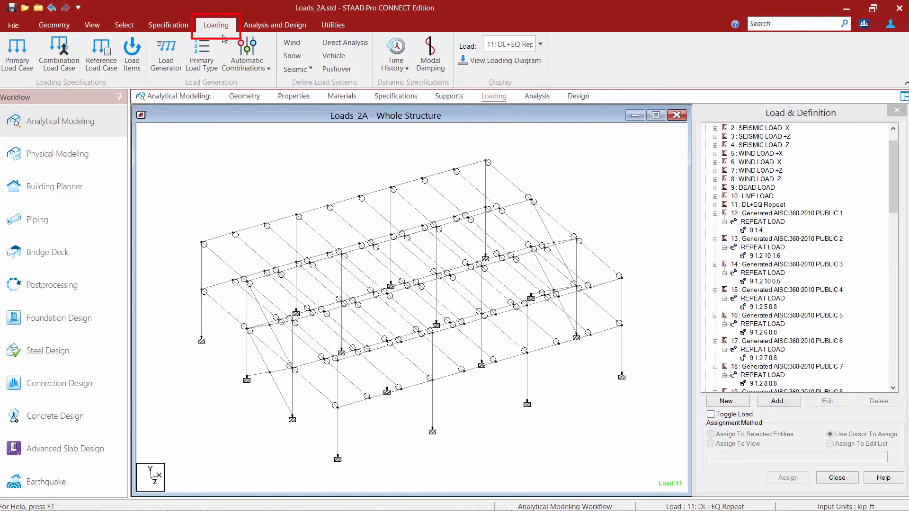
# Examine the auto load combination rules of code AISC:360-2010 for the GENERAL category
pyautogui.click(245, 70)
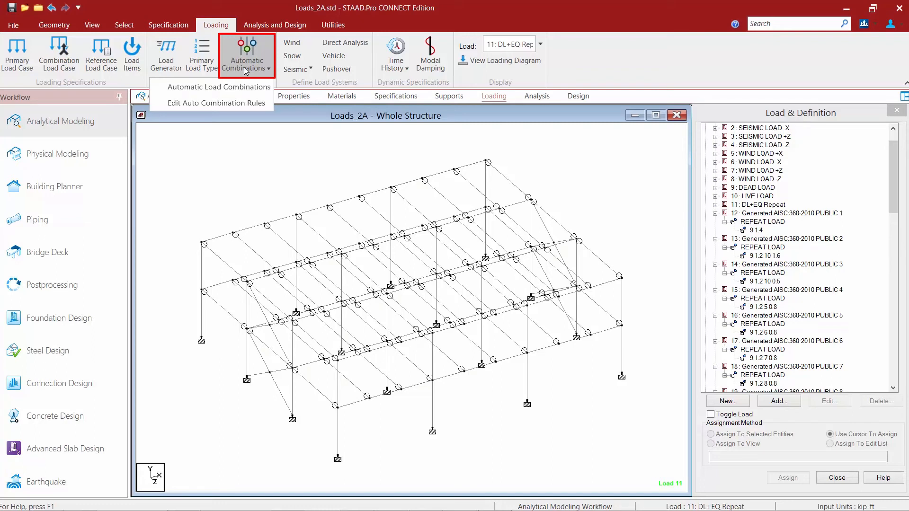
pyautogui.click(224, 108)
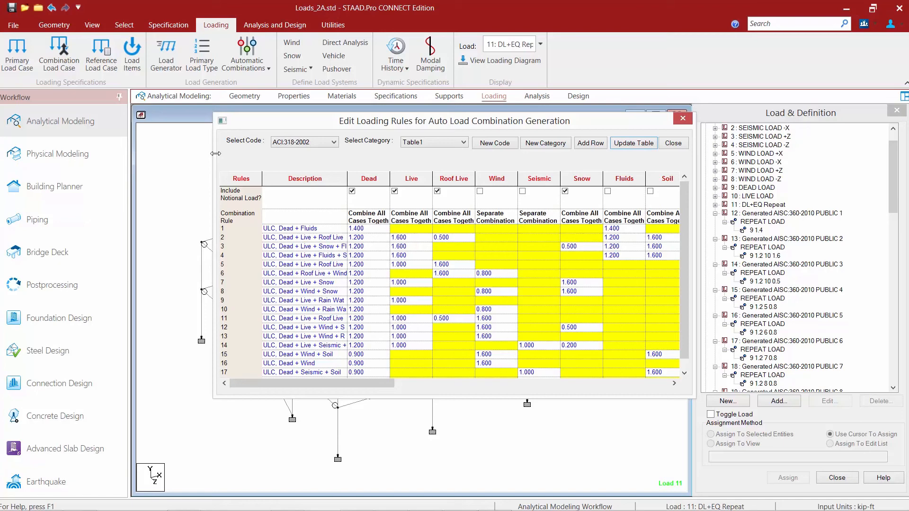
pyautogui.click(291, 145)
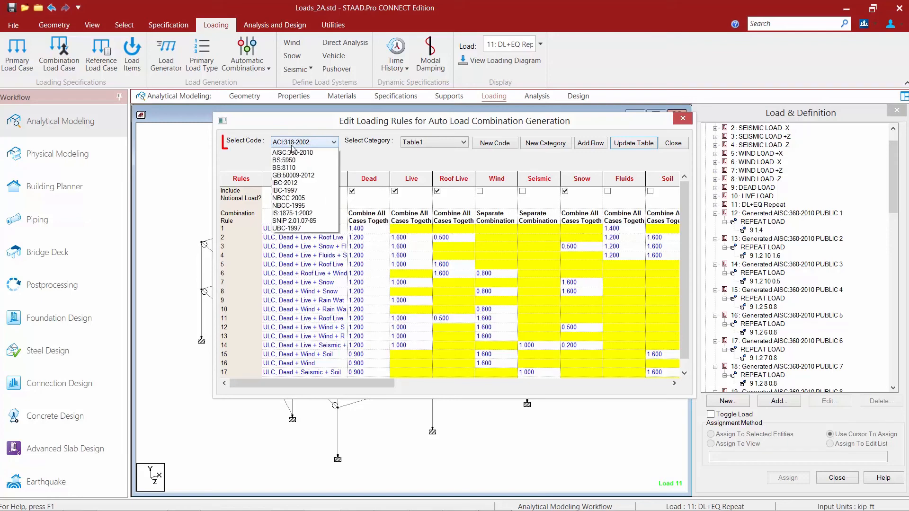
pyautogui.click(289, 168)
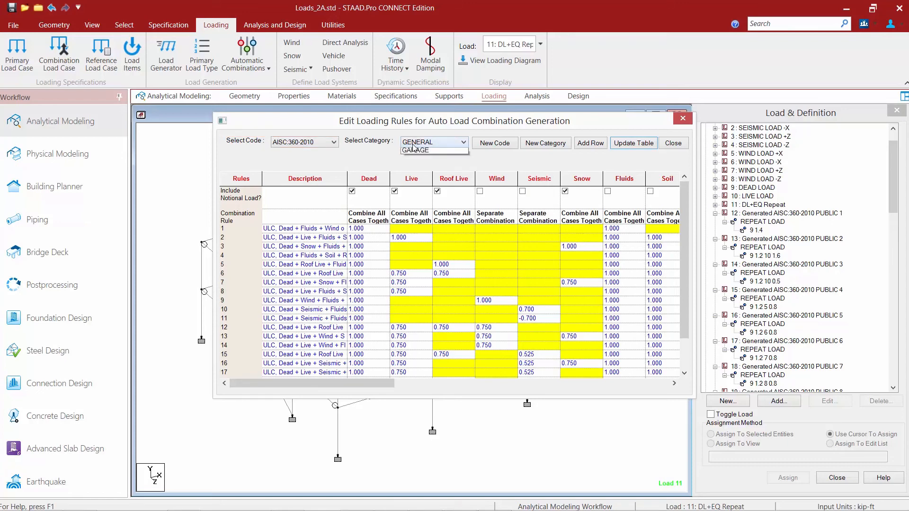
pyautogui.click(414, 142)
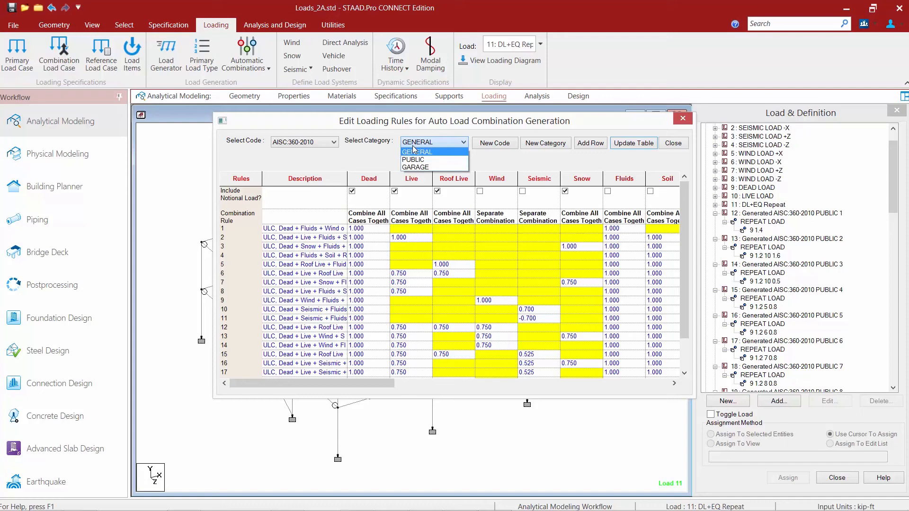
pyautogui.click(414, 150)
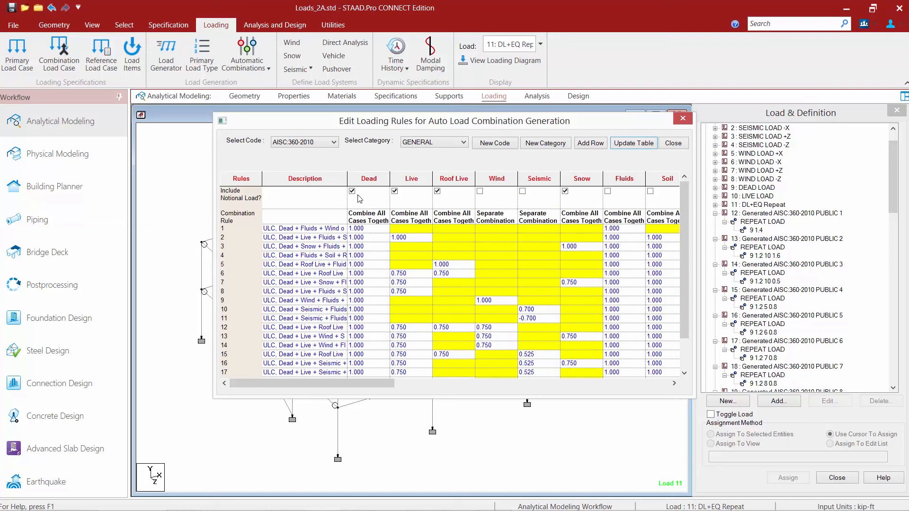
# Examine the AISC:360-2010 combination rules for the PUBLIC and GARAGE categories, and close the rules editor
pyautogui.click(432, 142)
pyautogui.click(417, 160)
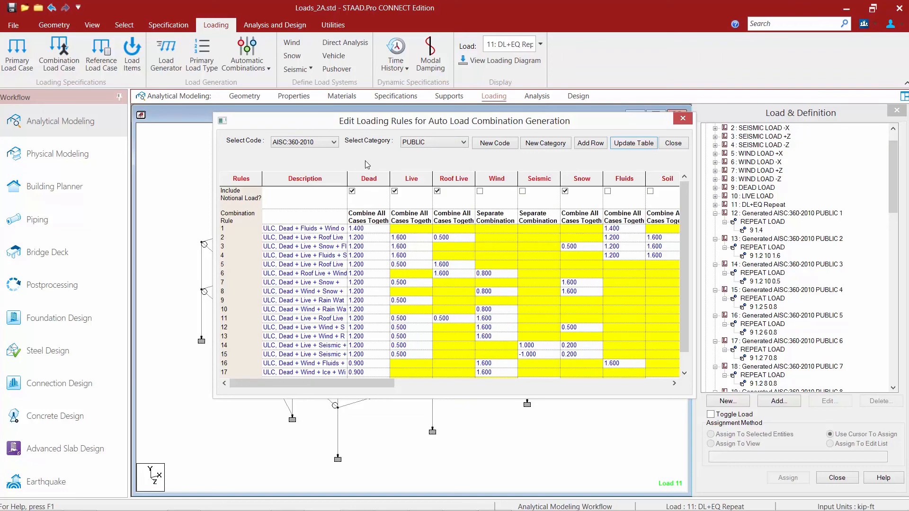
pyautogui.click(417, 143)
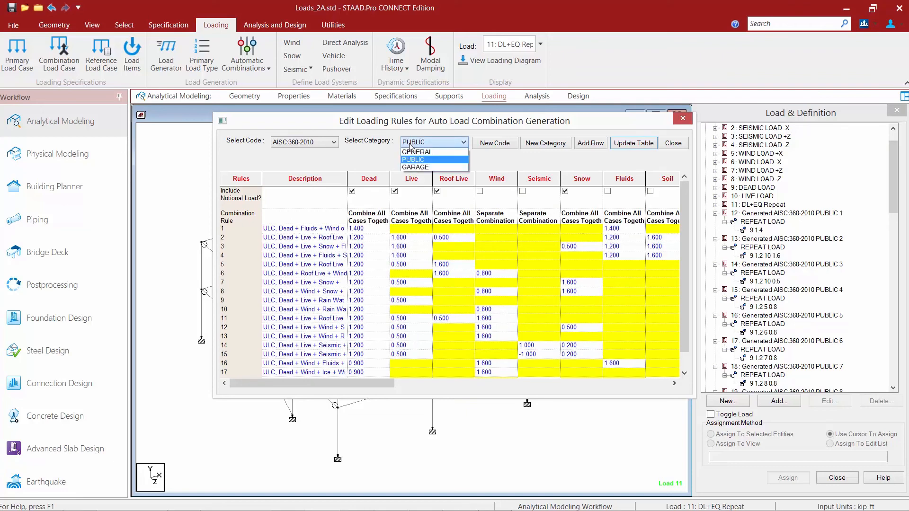
pyautogui.click(412, 167)
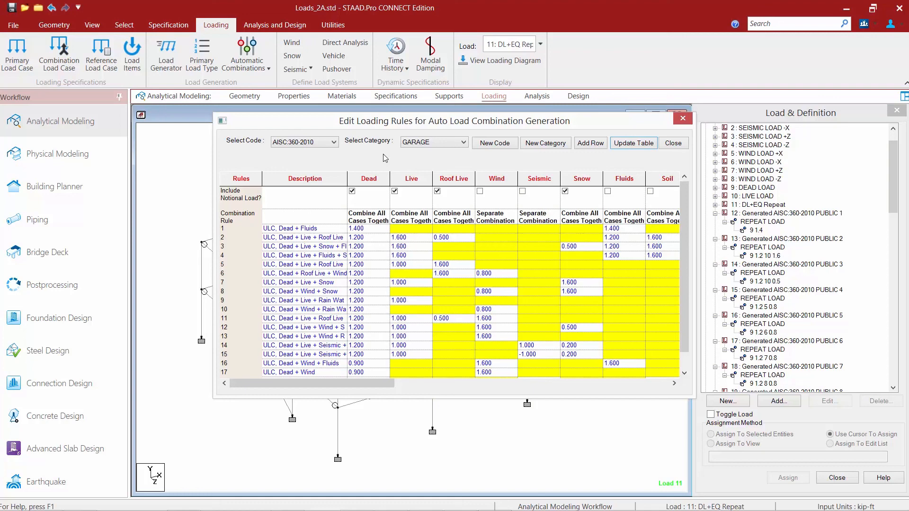
pyautogui.click(672, 143)
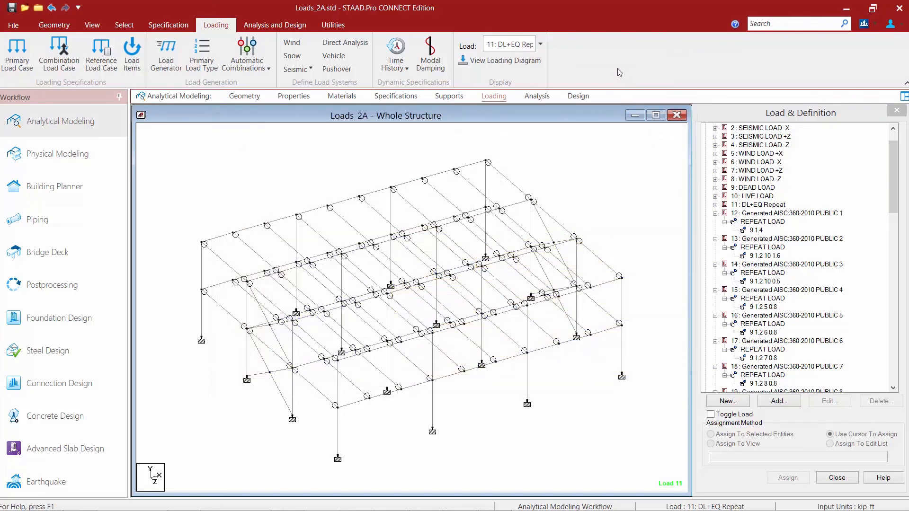